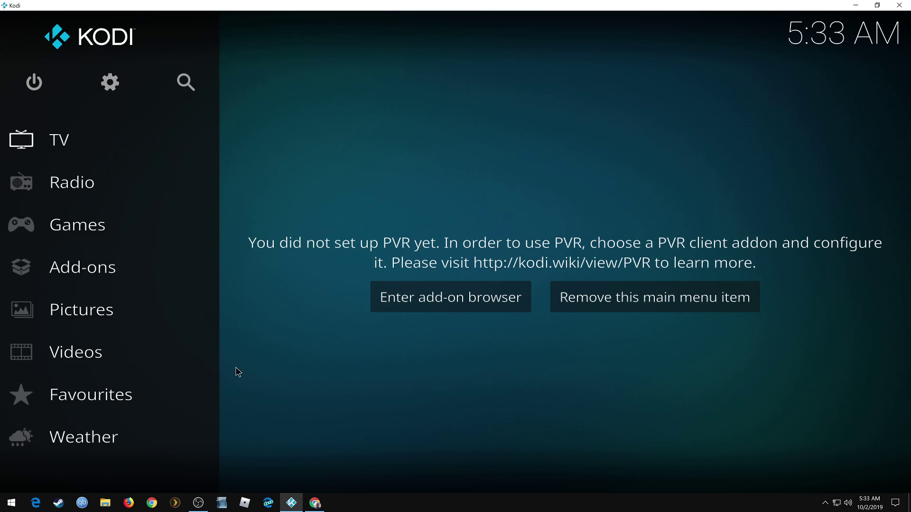
# Step: Turn on Unknown sources in System > Add-ons, accept the warning, and go back
pyautogui.click(109, 82)
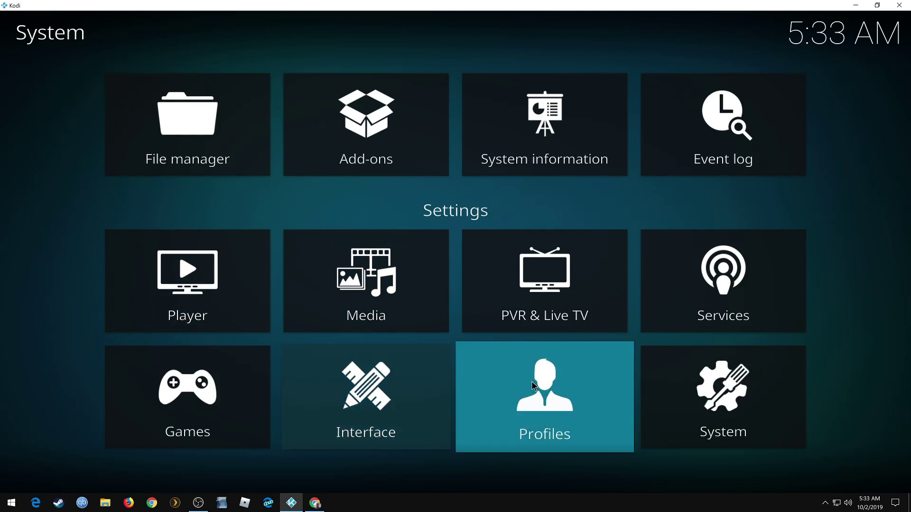
pyautogui.click(724, 376)
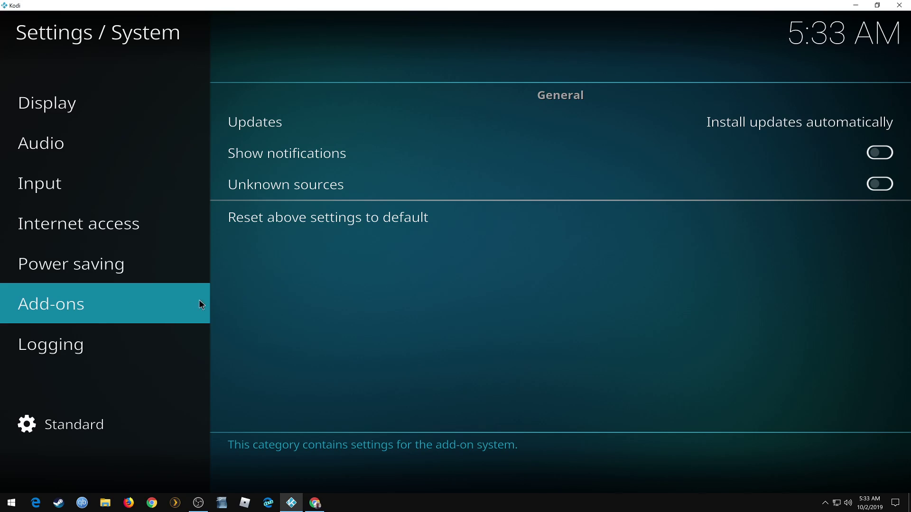
pyautogui.click(329, 184)
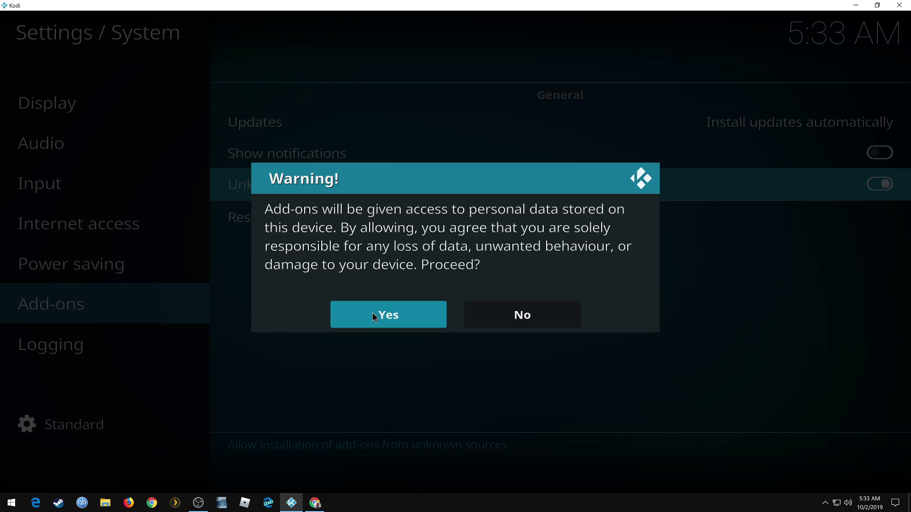
pyautogui.click(372, 312)
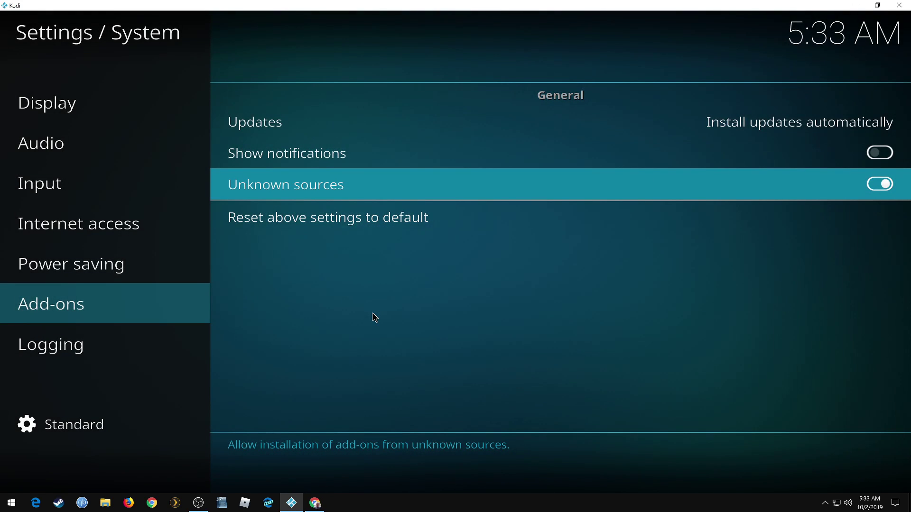
pyautogui.press('BackSpace')
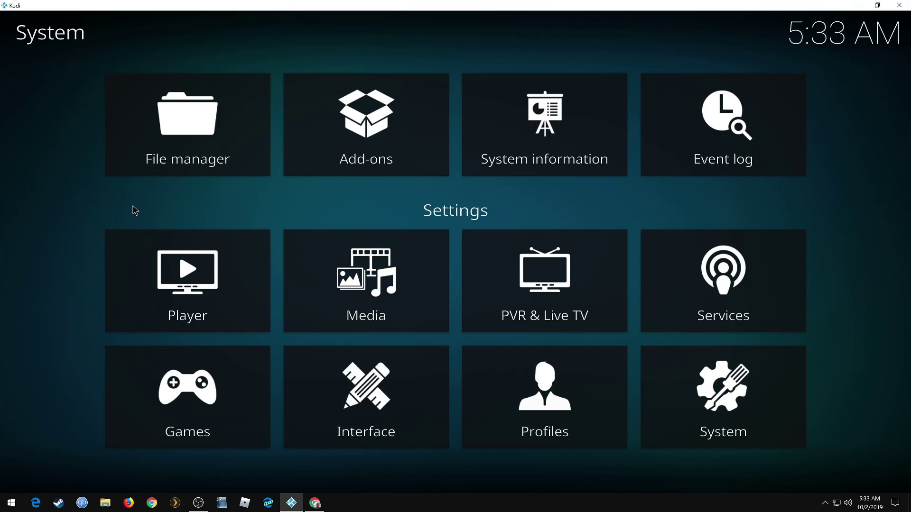
pyautogui.click(169, 130)
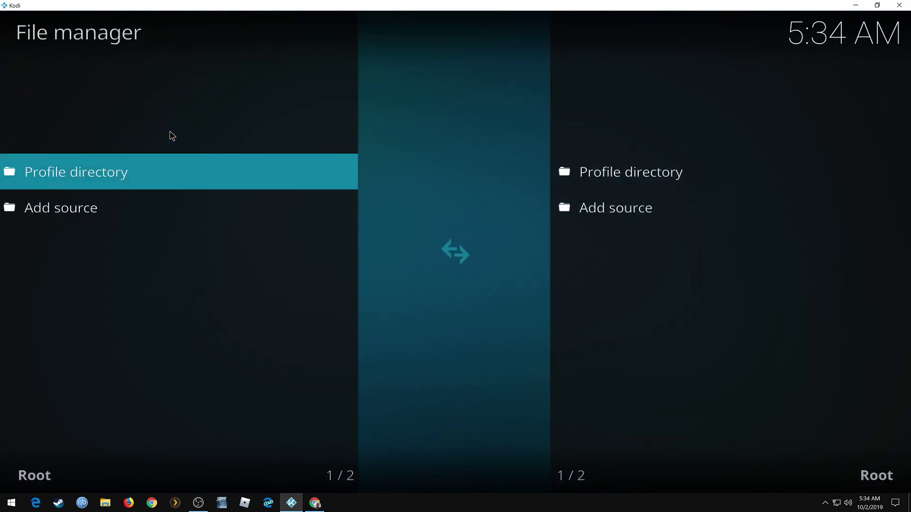
pyautogui.click(80, 210)
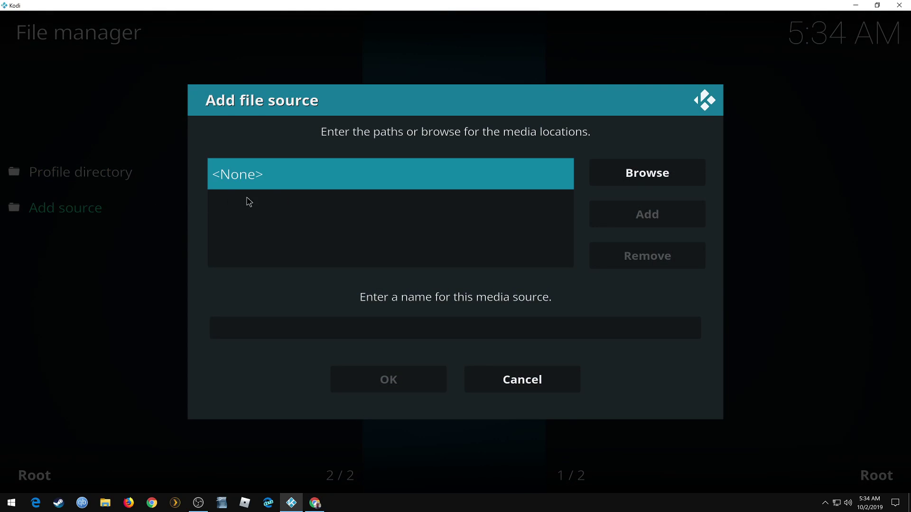
pyautogui.click(338, 179)
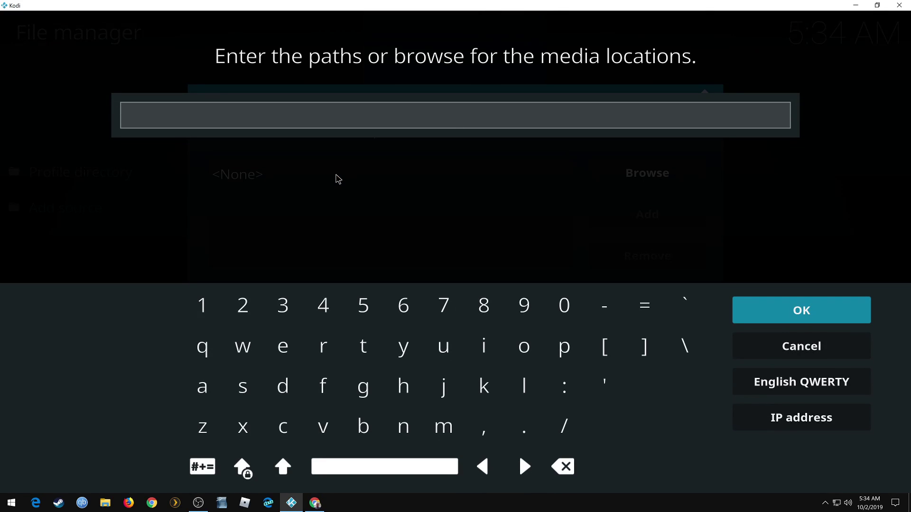
pyautogui.write('https://tempest0580.github.io/')
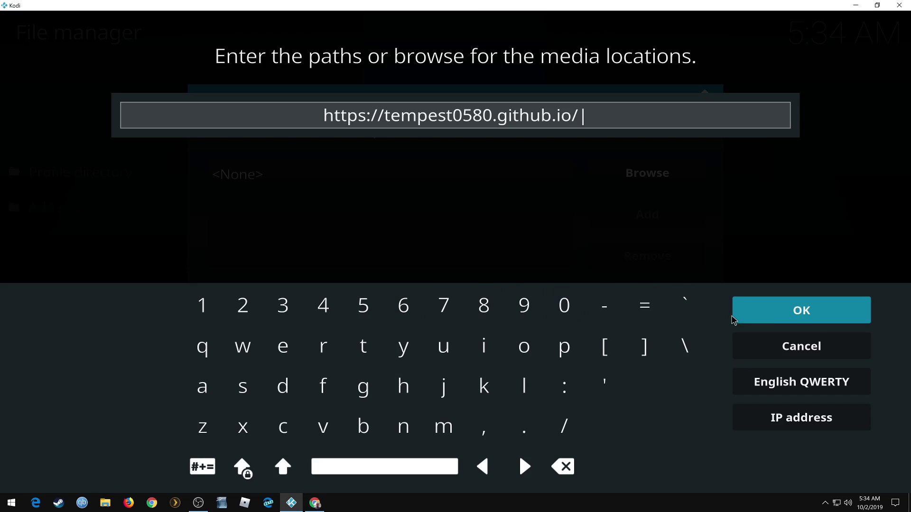
pyautogui.click(800, 314)
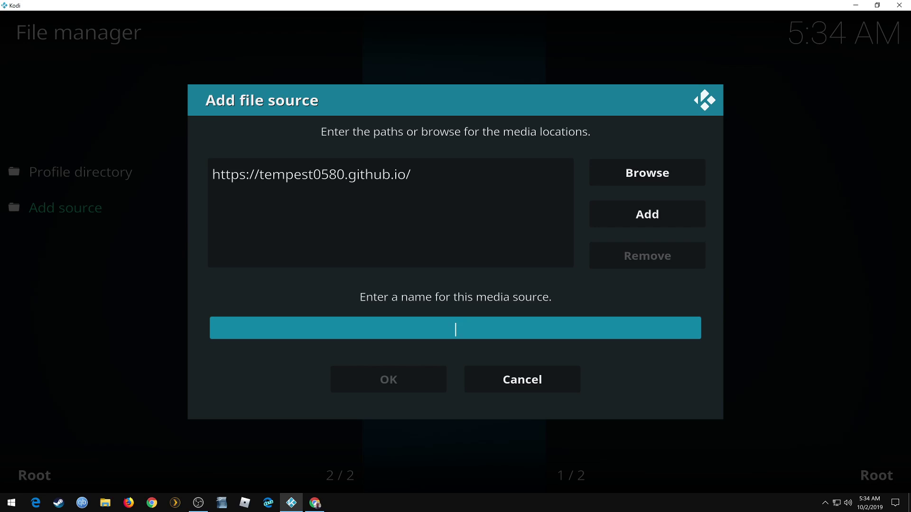
pyautogui.write('t')
pyautogui.write('em')
pyautogui.write('pe')
pyautogui.write('st')
pyautogui.click(390, 382)
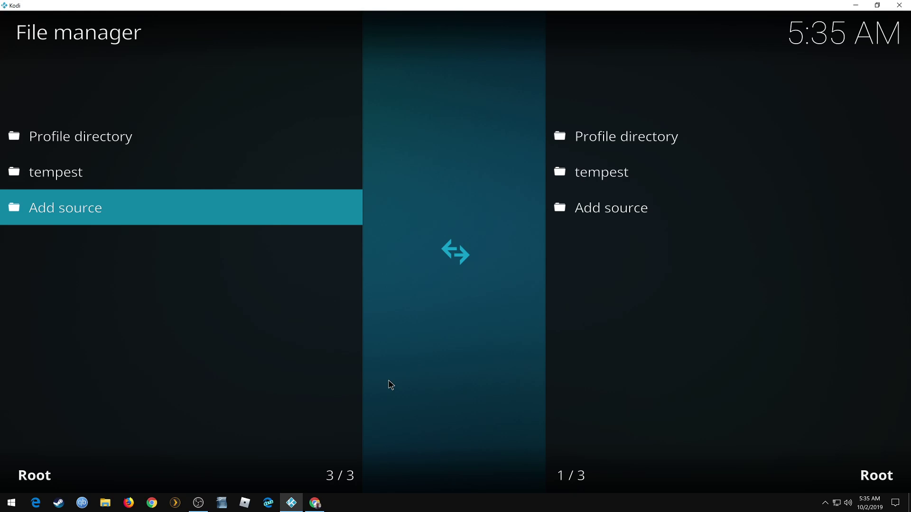
# Step: Install the Temptv repository zip from the tempest source via the Add-on browser
pyautogui.press('BackSpace')
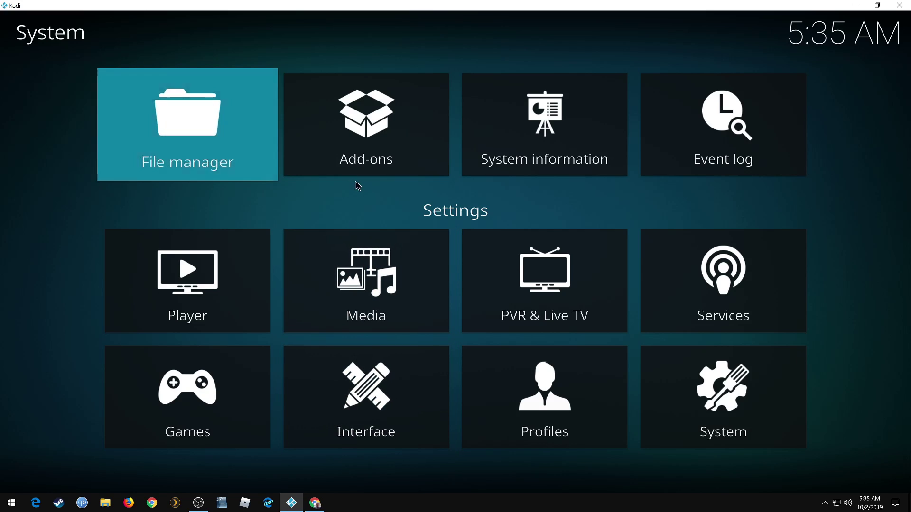
pyautogui.click(361, 146)
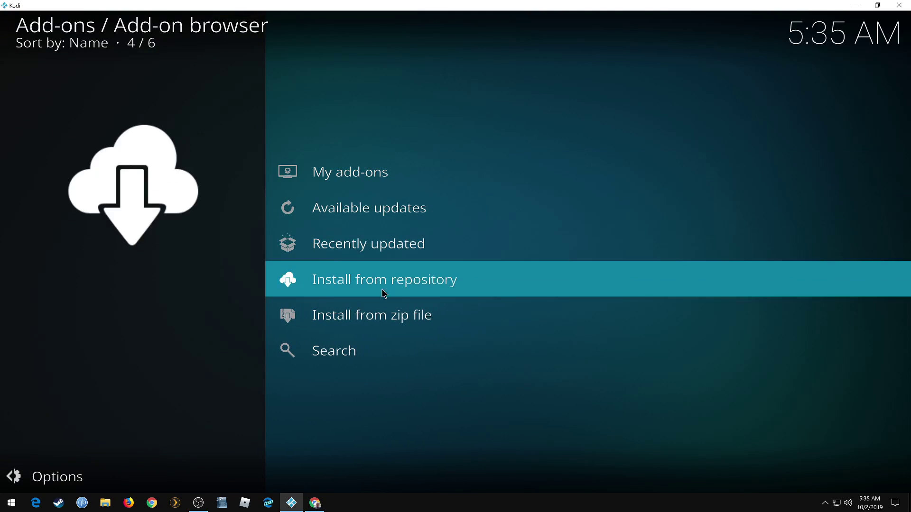
pyautogui.click(385, 317)
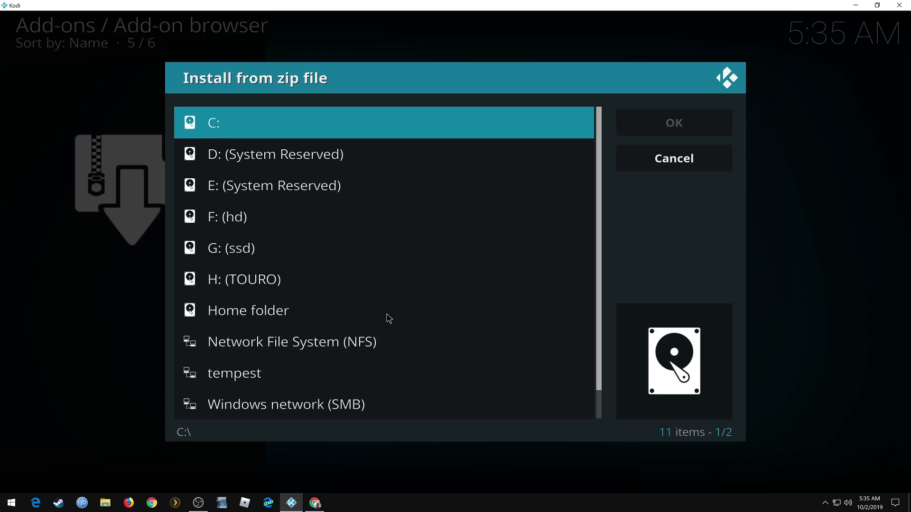
pyautogui.click(258, 375)
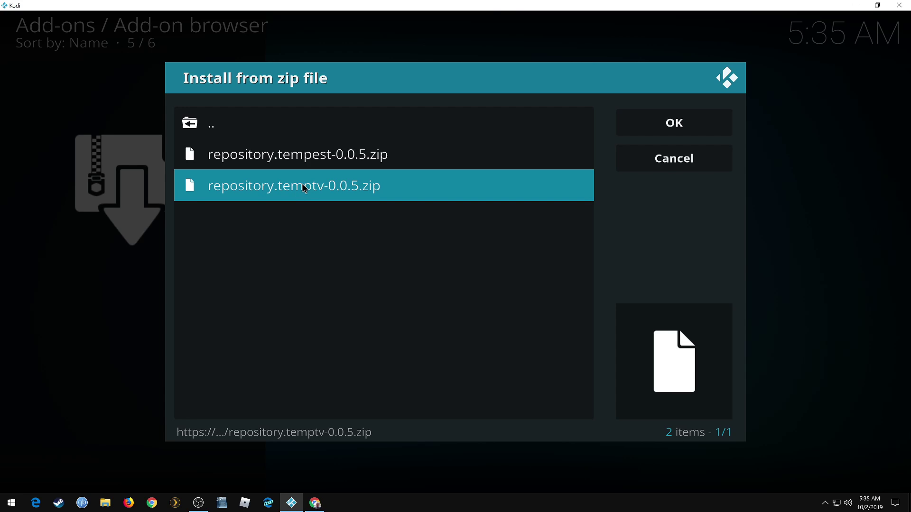
pyautogui.click(303, 188)
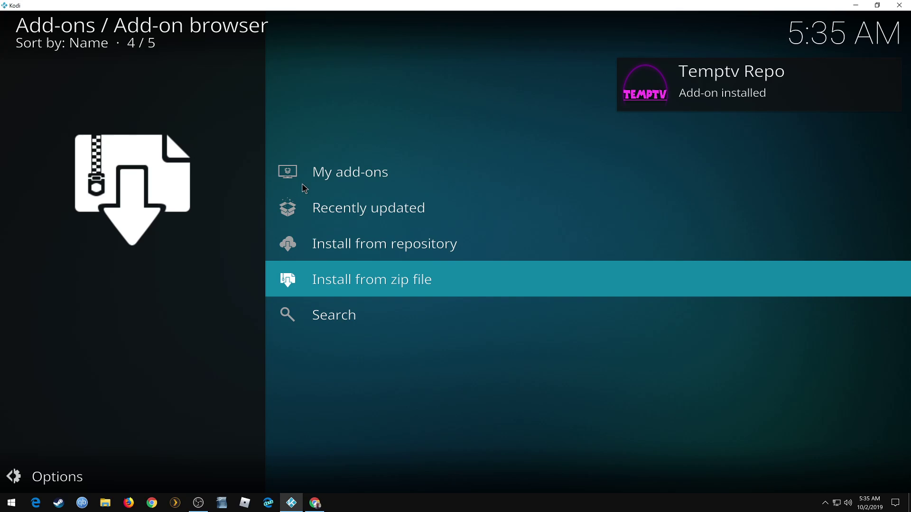
# Step: Install ArconaiTV from Temptv Repo's Video add-ons, accepting its required add-ons
pyautogui.click(398, 246)
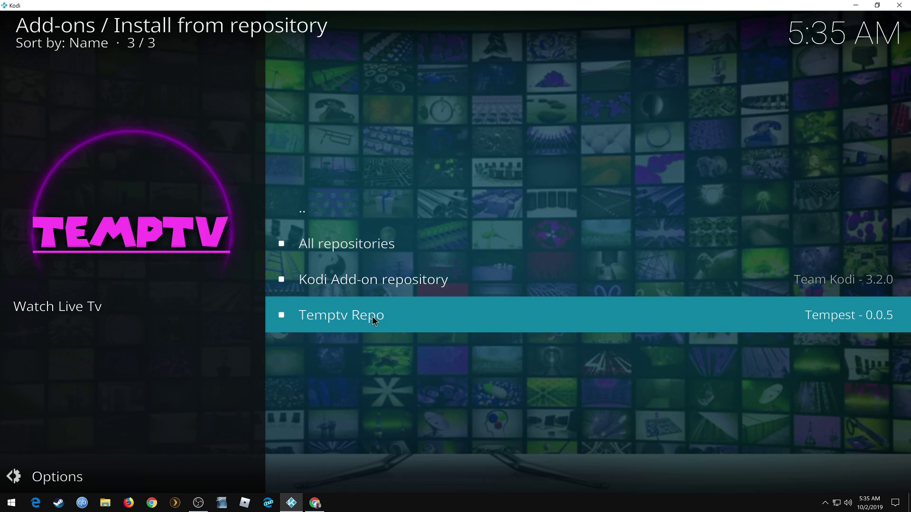
pyautogui.click(374, 321)
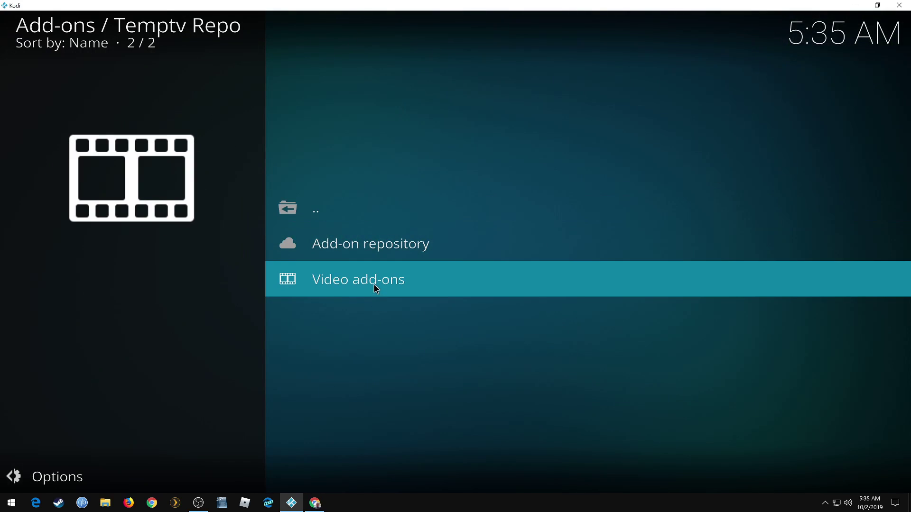
pyautogui.click(374, 282)
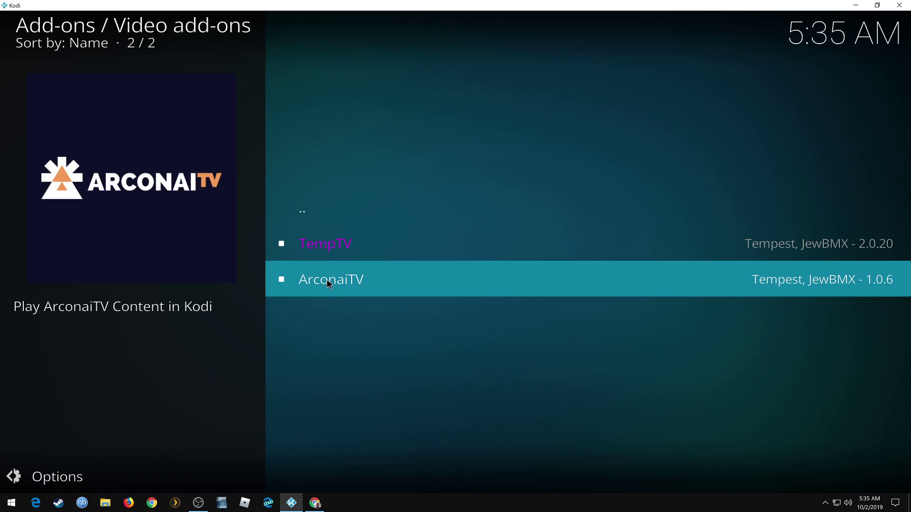
pyautogui.click(326, 279)
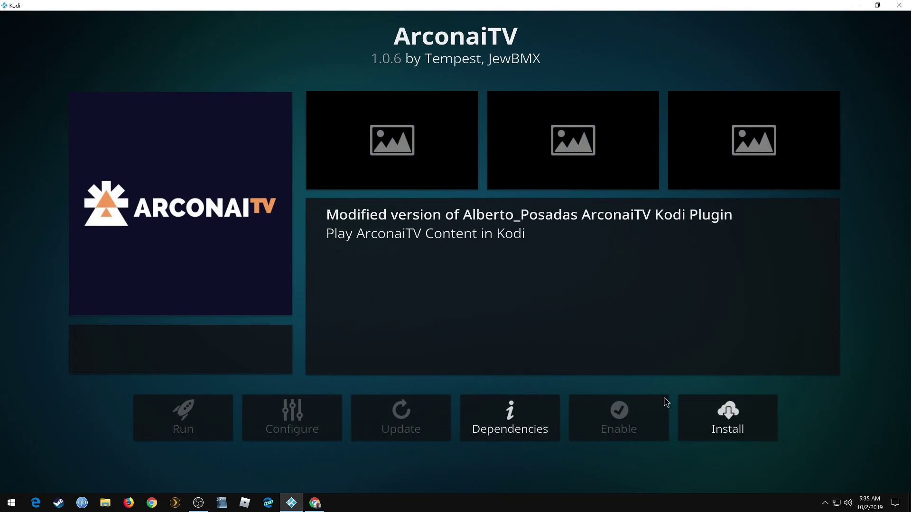
pyautogui.click(715, 418)
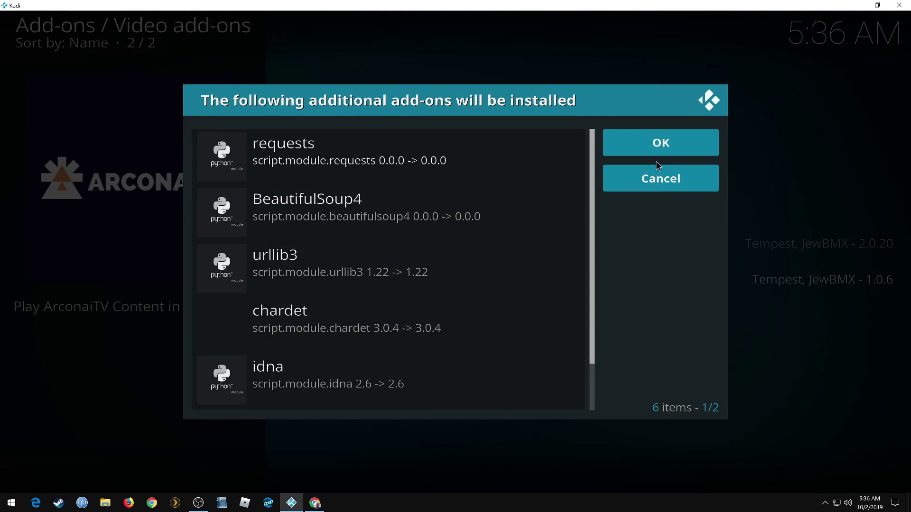
pyautogui.click(659, 140)
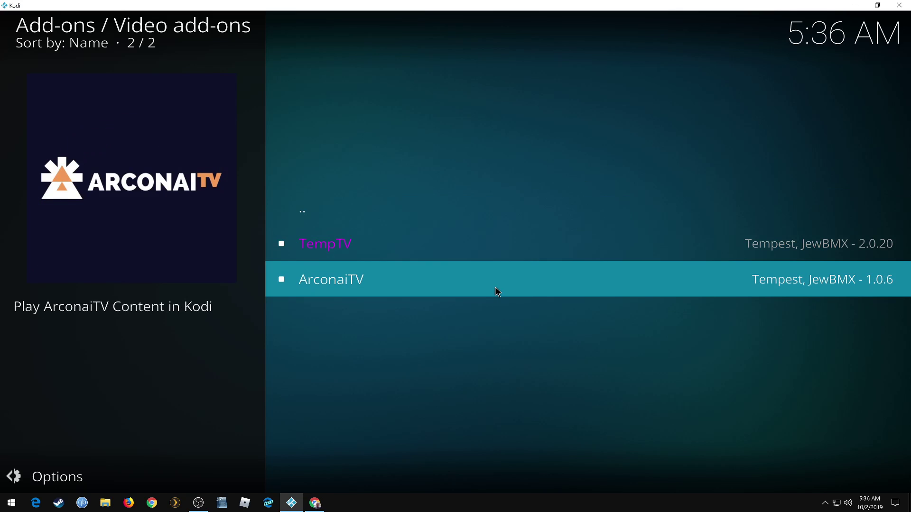
# Step: Check ArconaiTV's dependencies, install ArconaiTV 1.0.6 with idna and requests, then go back
pyautogui.click(448, 285)
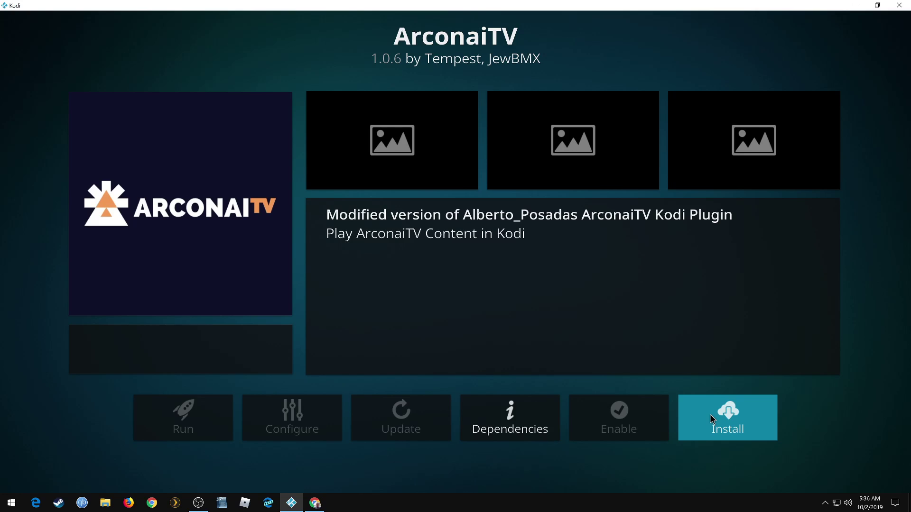
pyautogui.click(525, 420)
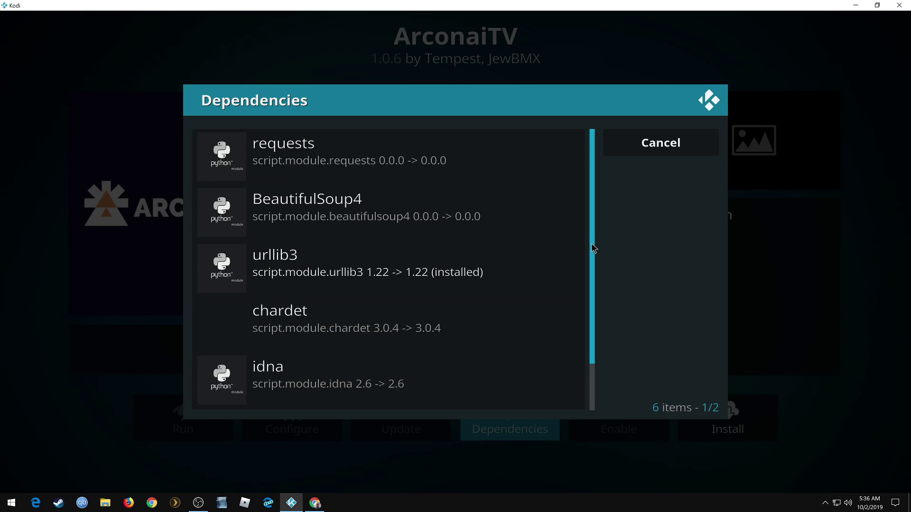
pyautogui.scroll(-1, 591, 264)
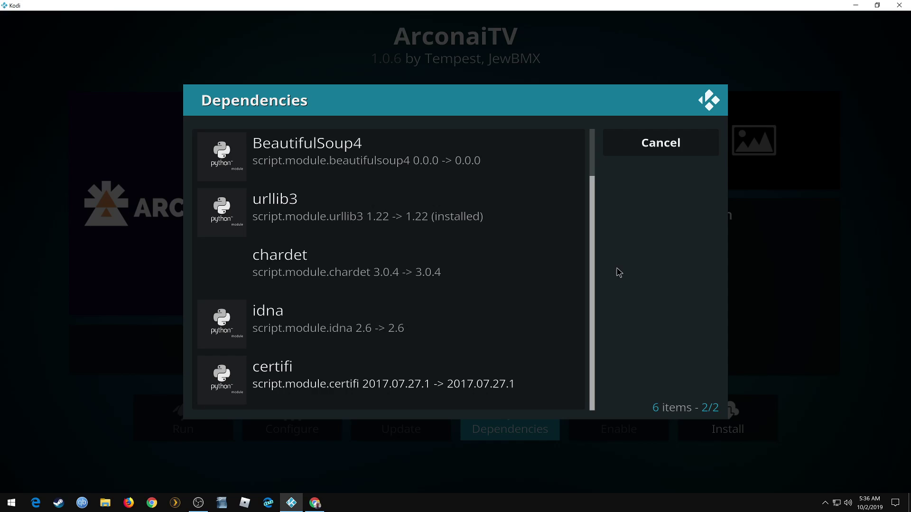
pyautogui.click(662, 142)
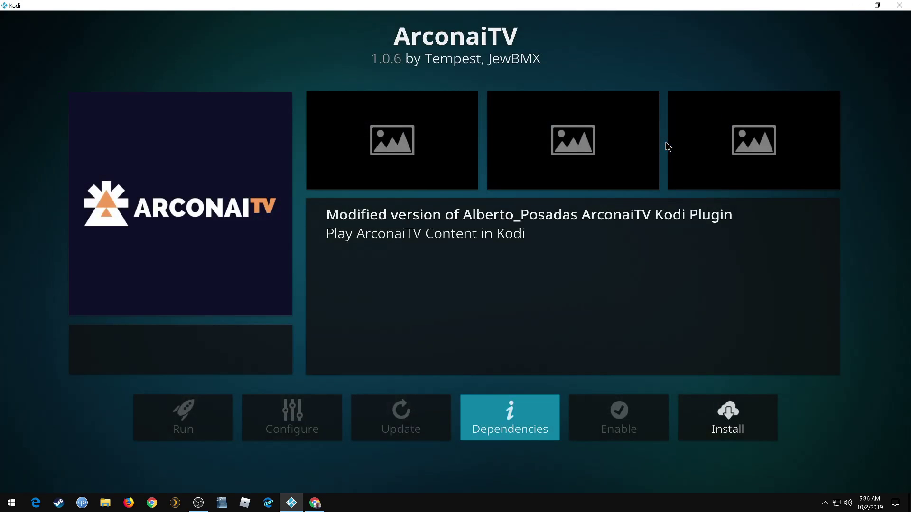
pyautogui.click(716, 417)
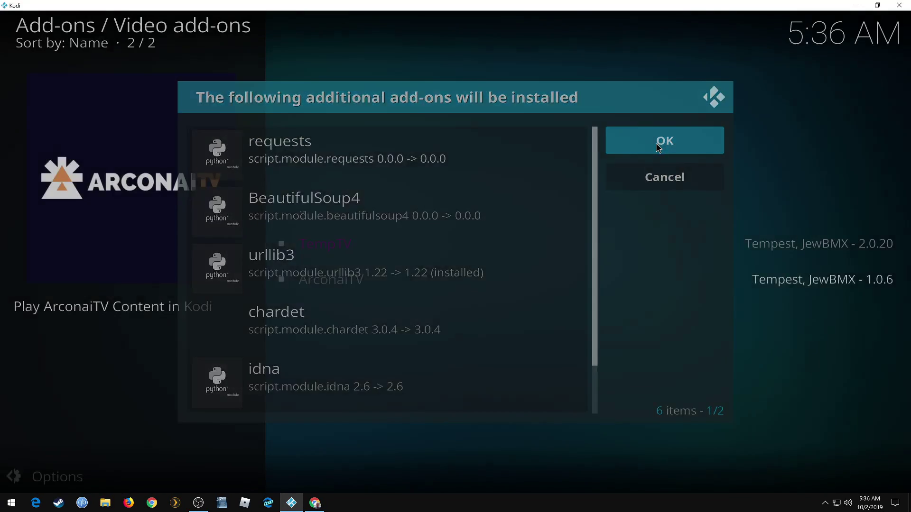
pyautogui.click(658, 147)
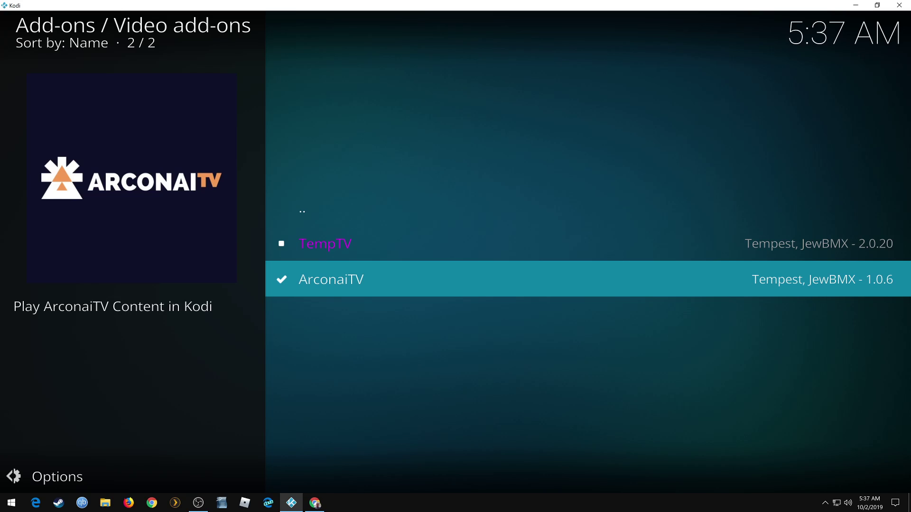
pyautogui.press('BackSpace')
# Step: Launch ArconaiTV and open Live TV Channels, showing 33 channels like A&E and ABC
pyautogui.press('BackSpace')
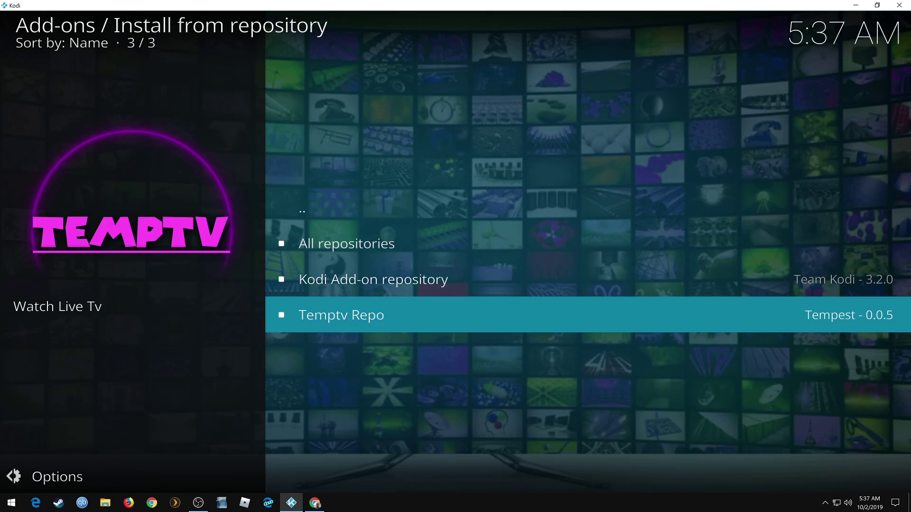
pyautogui.press('BackSpace')
pyautogui.press('BackSpace')
pyautogui.press('BackSpace')
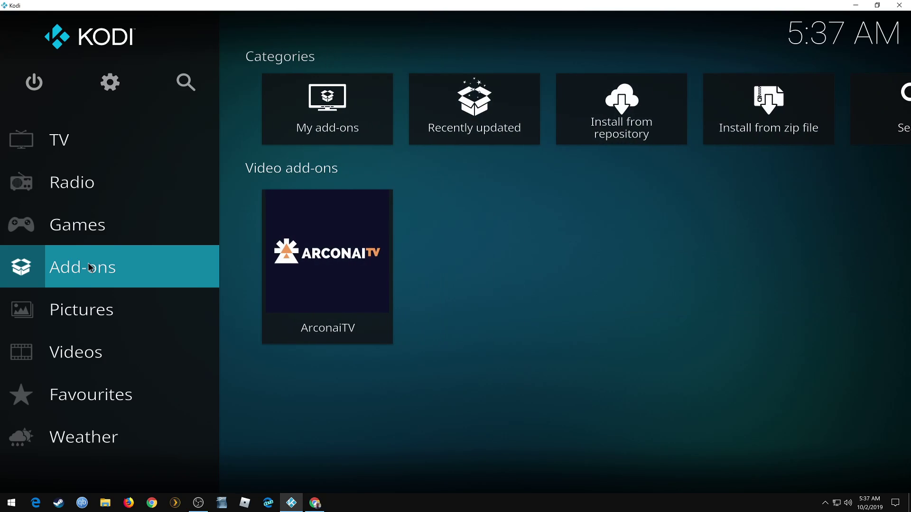
pyautogui.moveTo(82, 266)
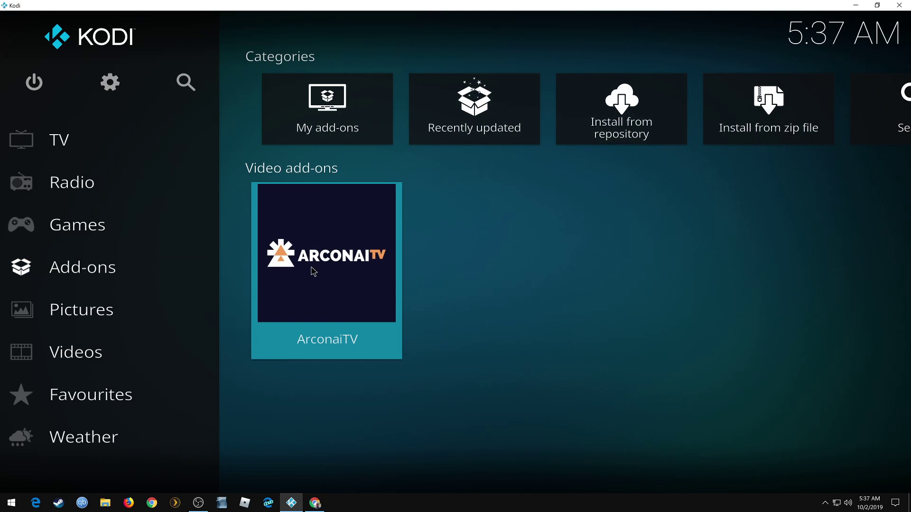
pyautogui.click(311, 271)
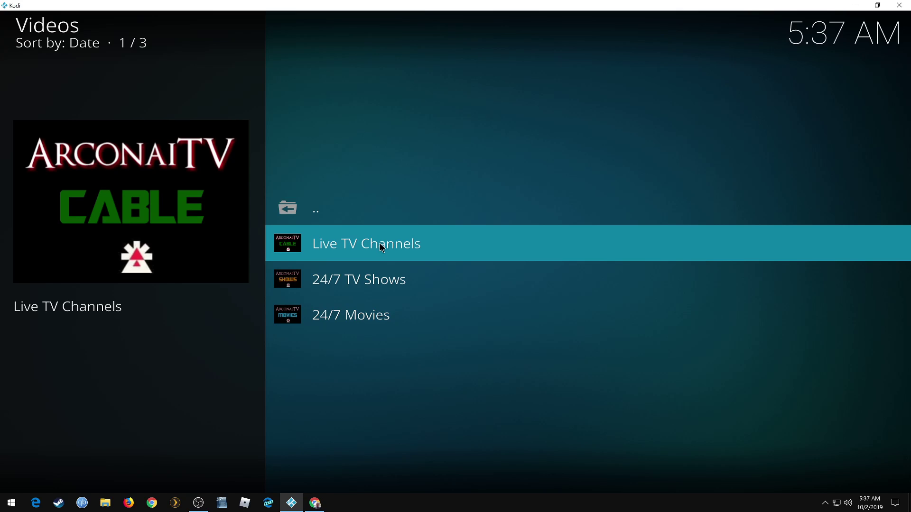
pyautogui.click(379, 243)
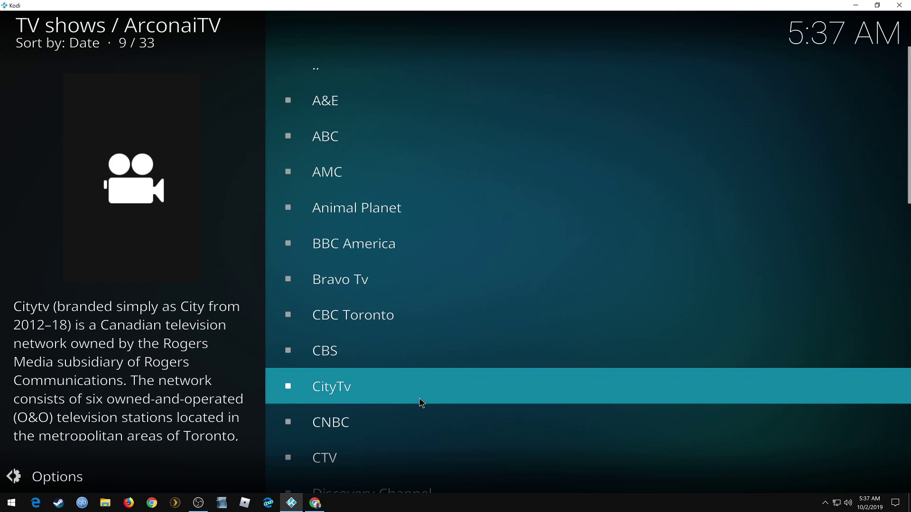
pyautogui.scroll(-1, 420, 404)
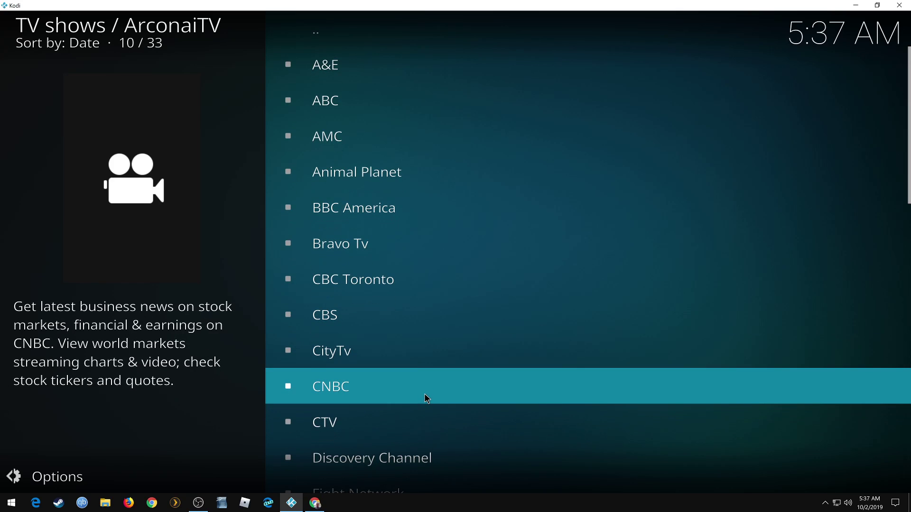
pyautogui.scroll(-2, 434, 420)
pyautogui.scroll(-1, 442, 434)
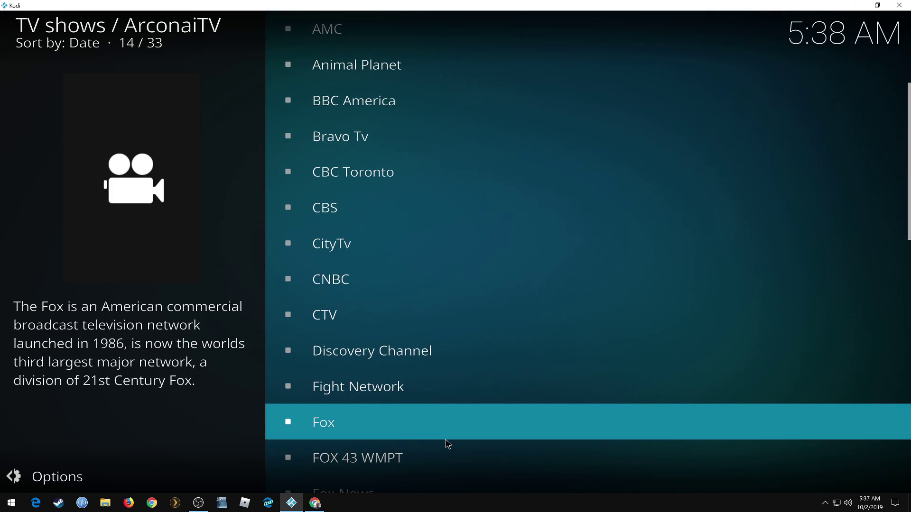